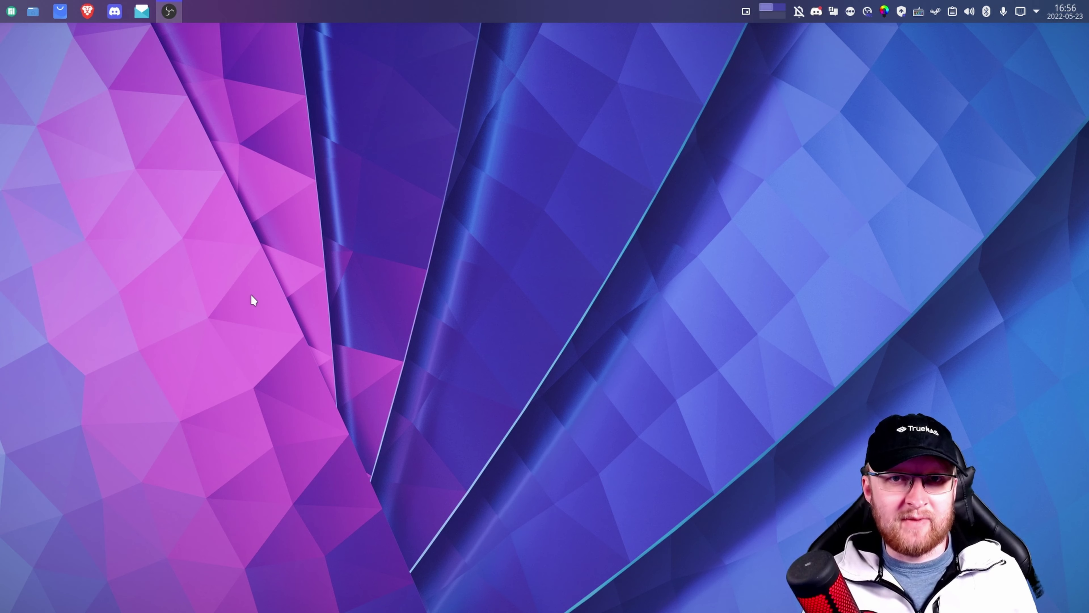
# - Search the software manager for "slack" and mark the Flatpak (flathub) version of Slack for installation
pyautogui.click(60, 11)
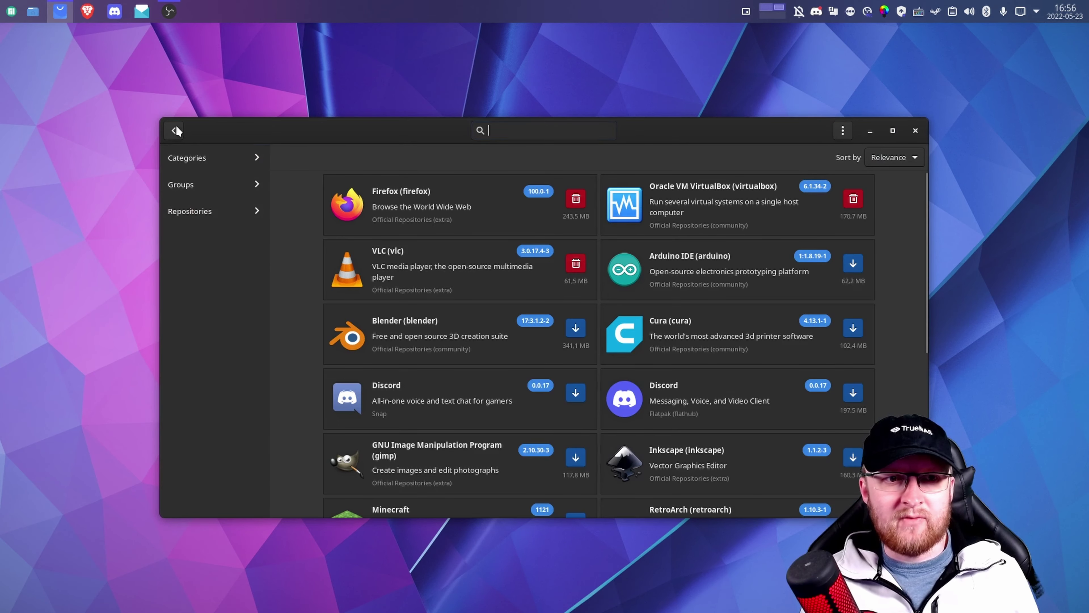
pyautogui.click(175, 129)
pyautogui.write('slack')
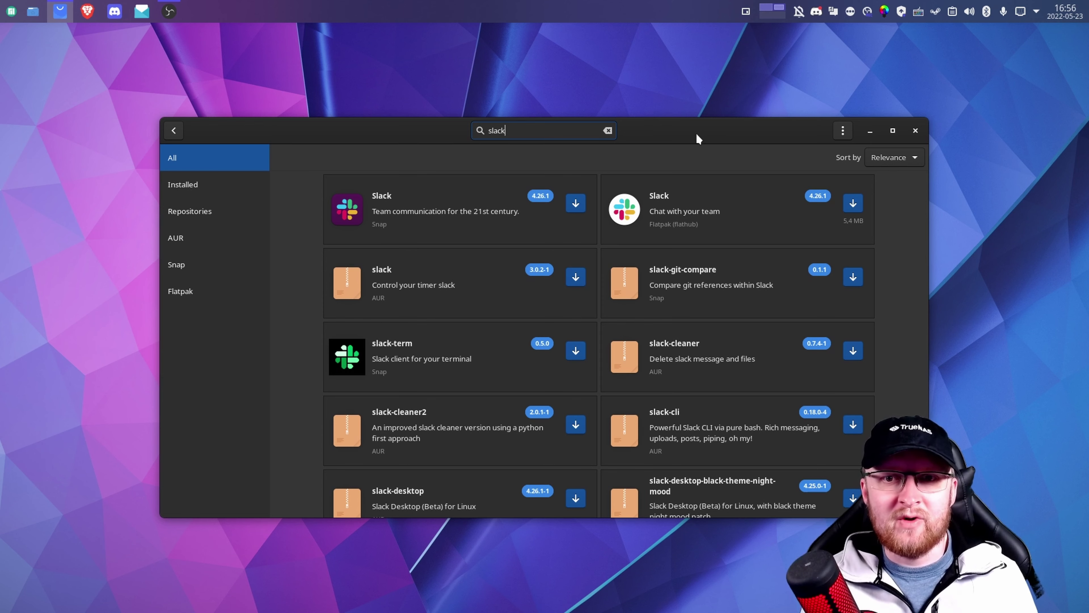
pyautogui.click(852, 206)
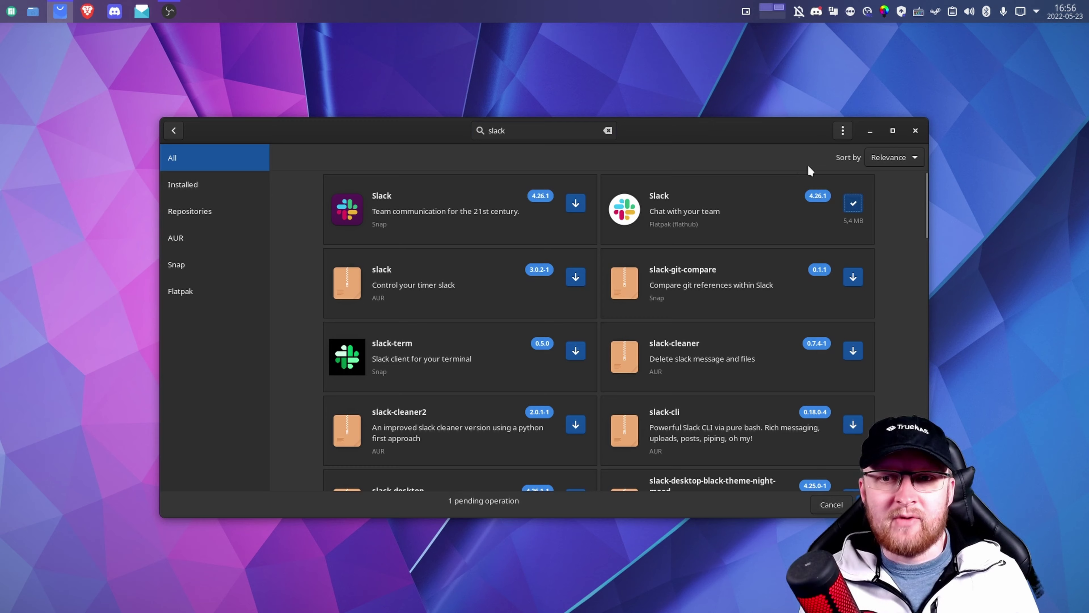
# - Apply the pending Slack installation, authorize it with the account password, and close the software manager
pyautogui.click(875, 504)
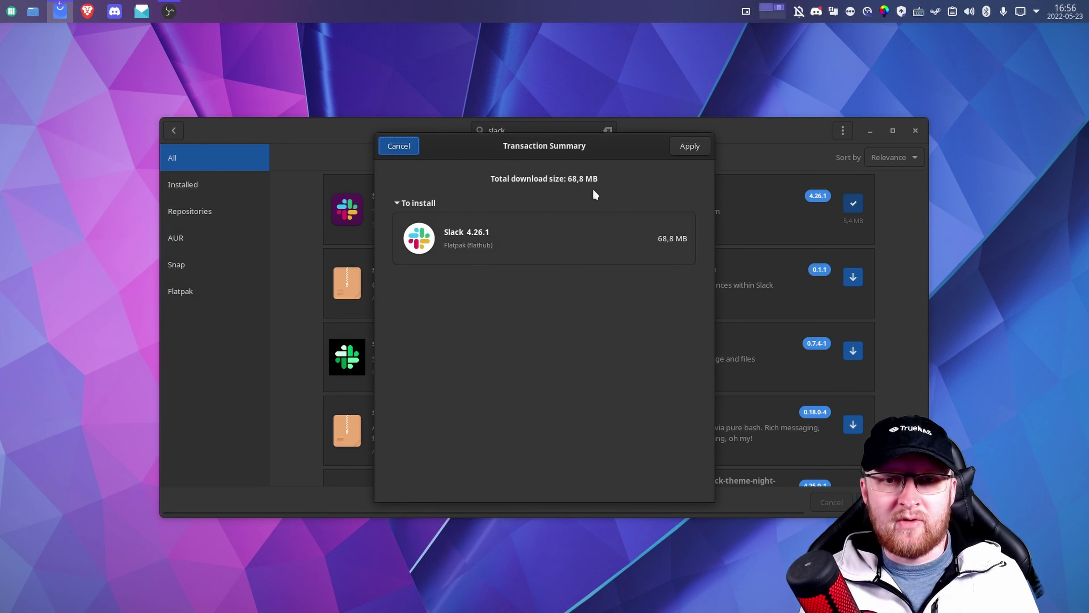
pyautogui.click(668, 153)
pyautogui.write('*****')
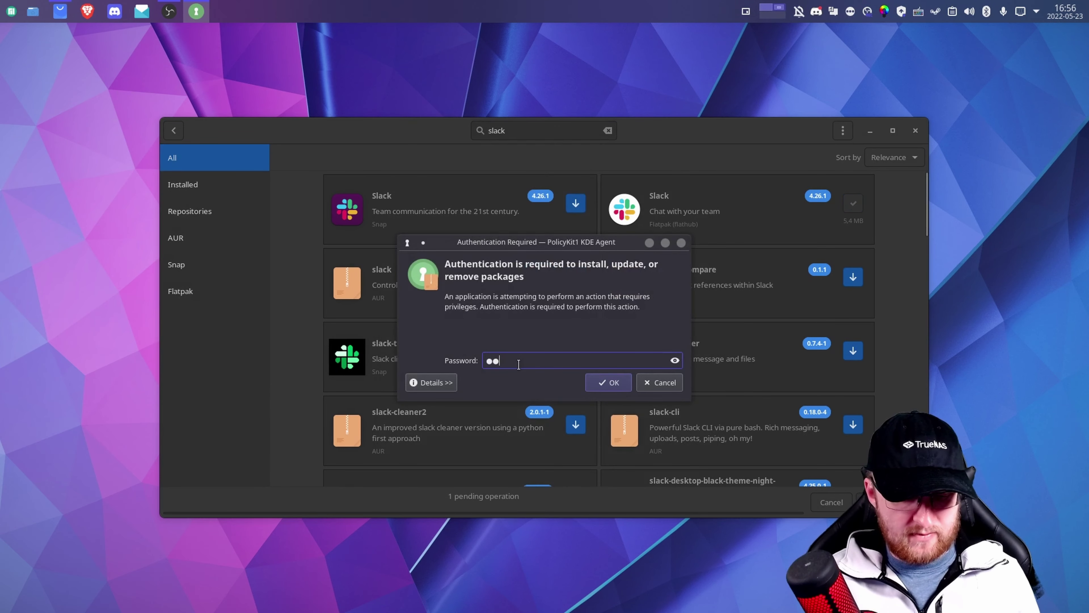
pyautogui.write('*********')
pyautogui.press('Return')
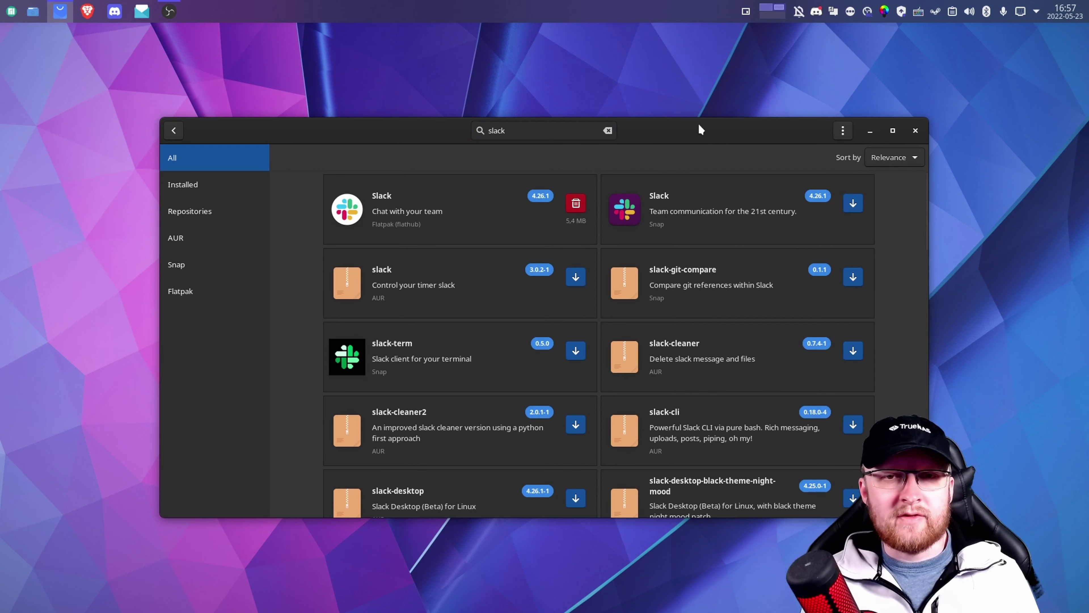
pyautogui.click(915, 131)
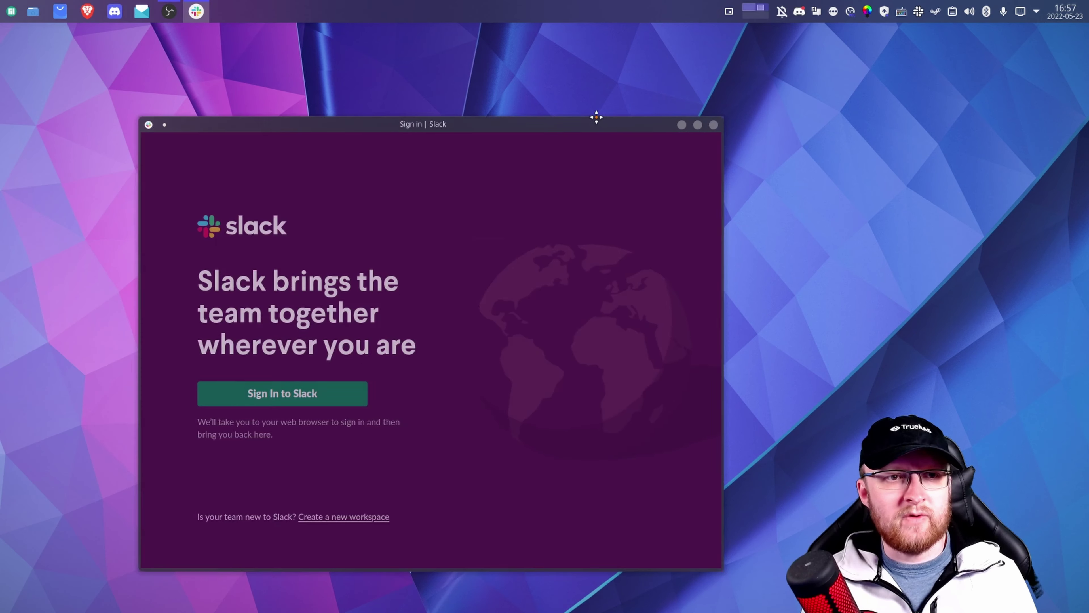
# - Maximize the Slack window and sign in through the Brave browser, opening the first workspace listed under each account
pyautogui.moveTo(595, 117); pyautogui.dragTo(656, 5)
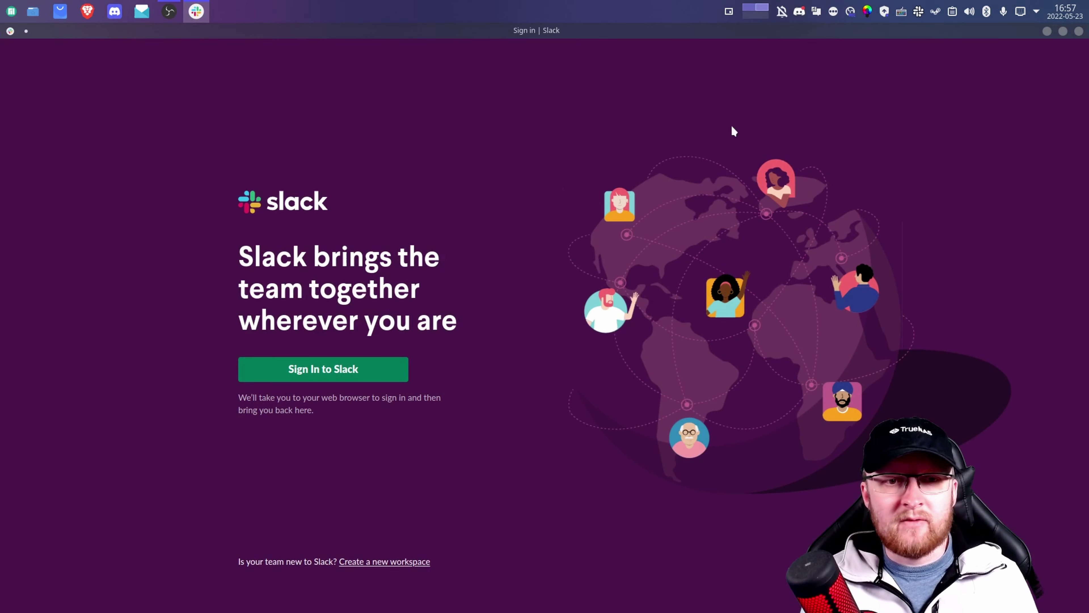
pyautogui.click(301, 370)
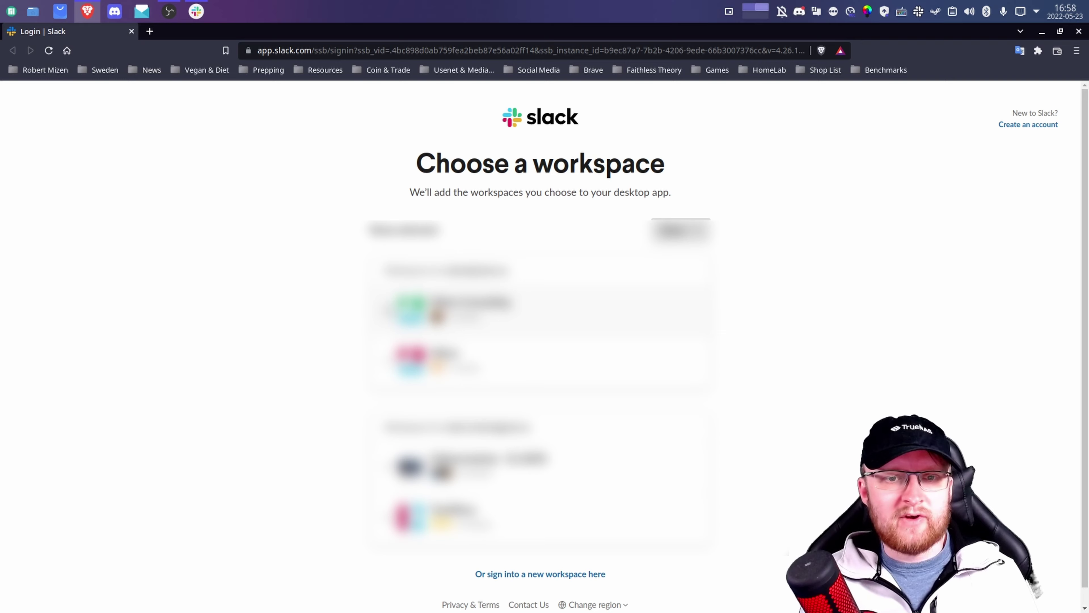
pyautogui.click(387, 310)
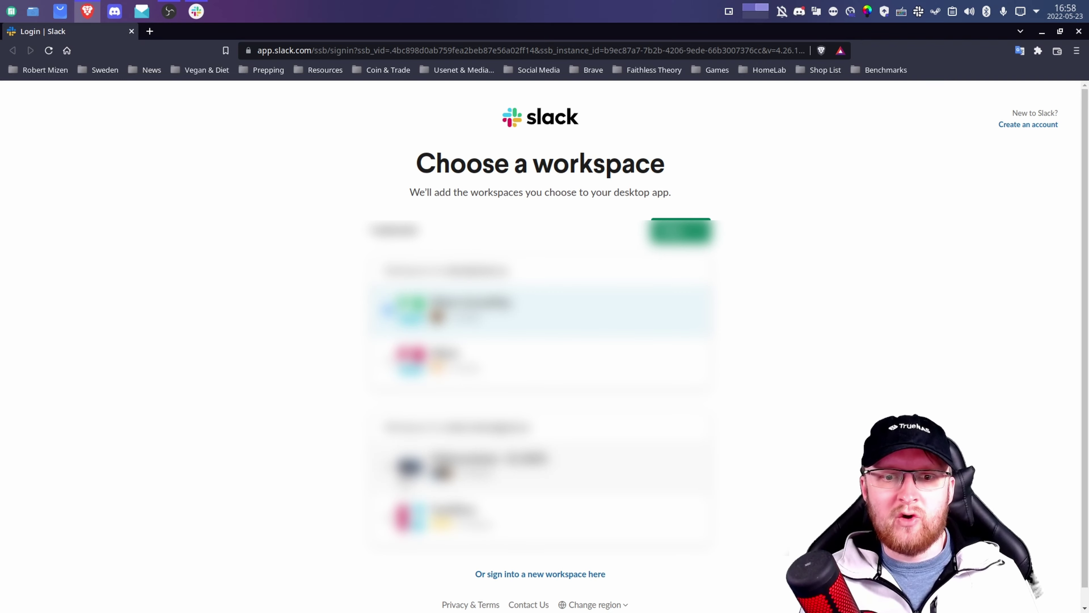
pyautogui.click(388, 469)
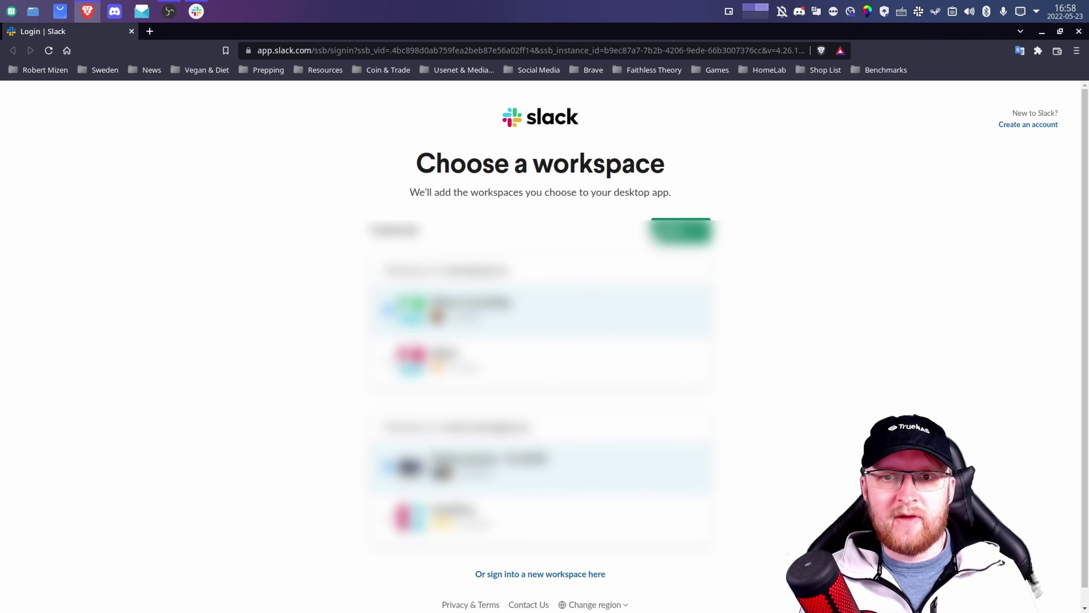
pyautogui.click(680, 232)
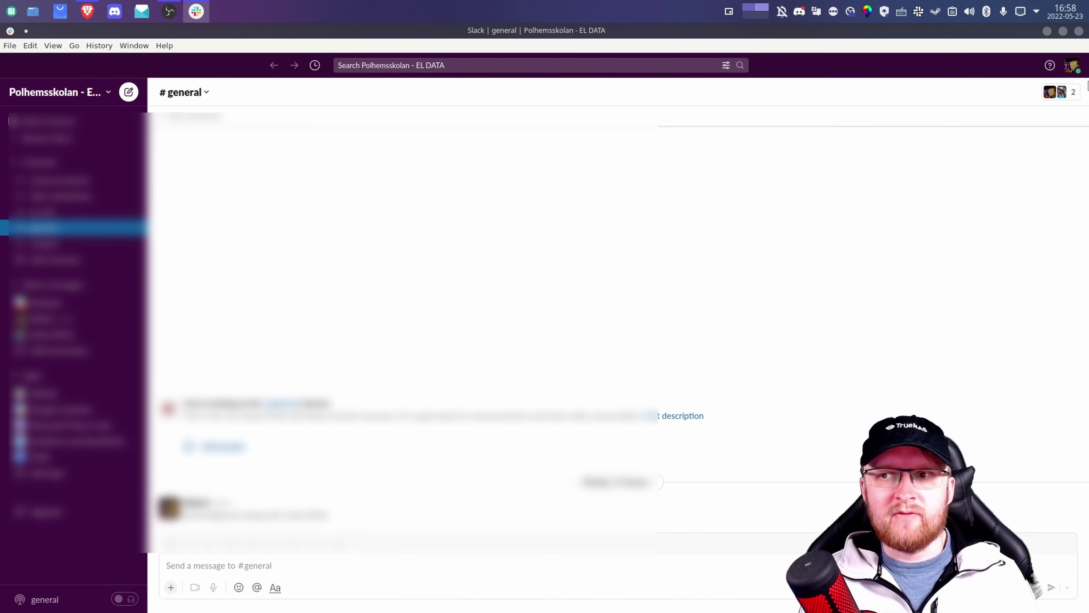
# - Sign out of the Polhemsskolan - EL DATA workspace and close all the Slack tabs in the browser
pyautogui.click(1072, 66)
pyautogui.click(970, 257)
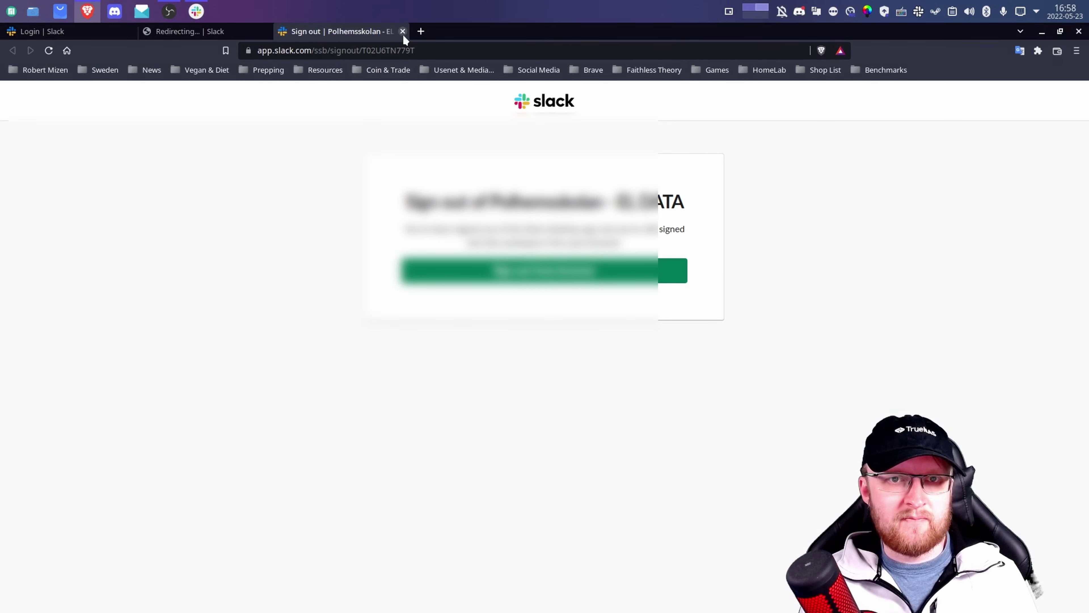
pyautogui.click(402, 31)
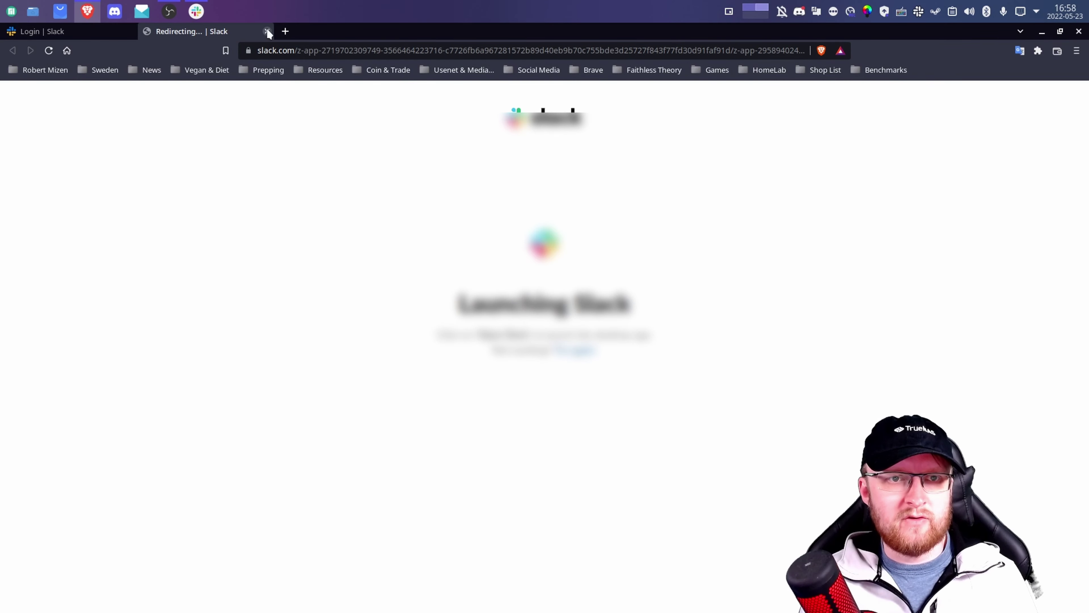
pyautogui.click(267, 31)
pyautogui.click(132, 31)
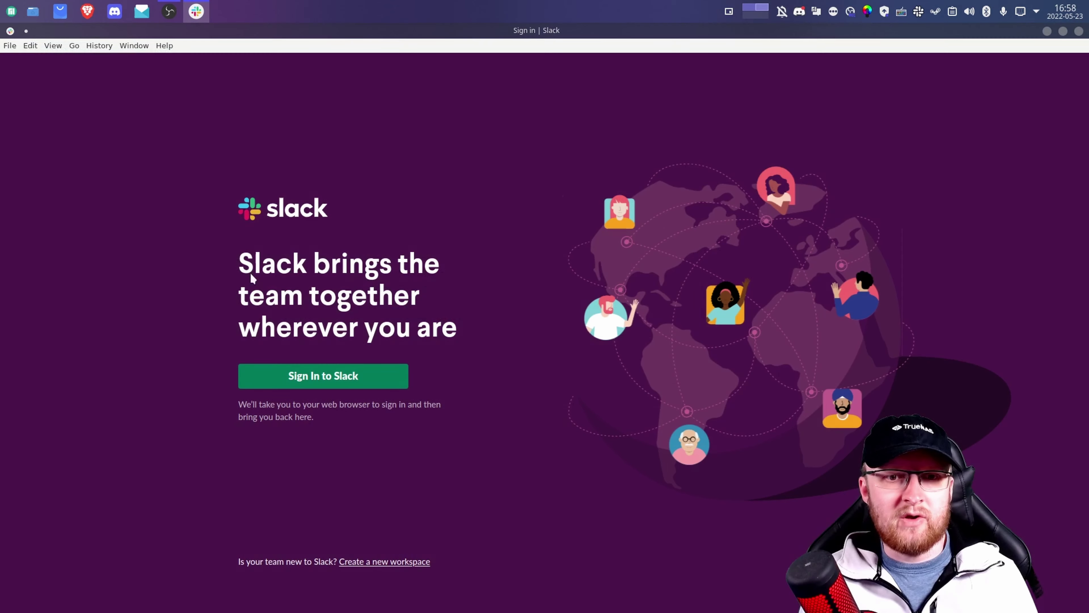
# - Start the Slack sign-in again and copy the full address of the browser's workspace selection page
pyautogui.click(336, 377)
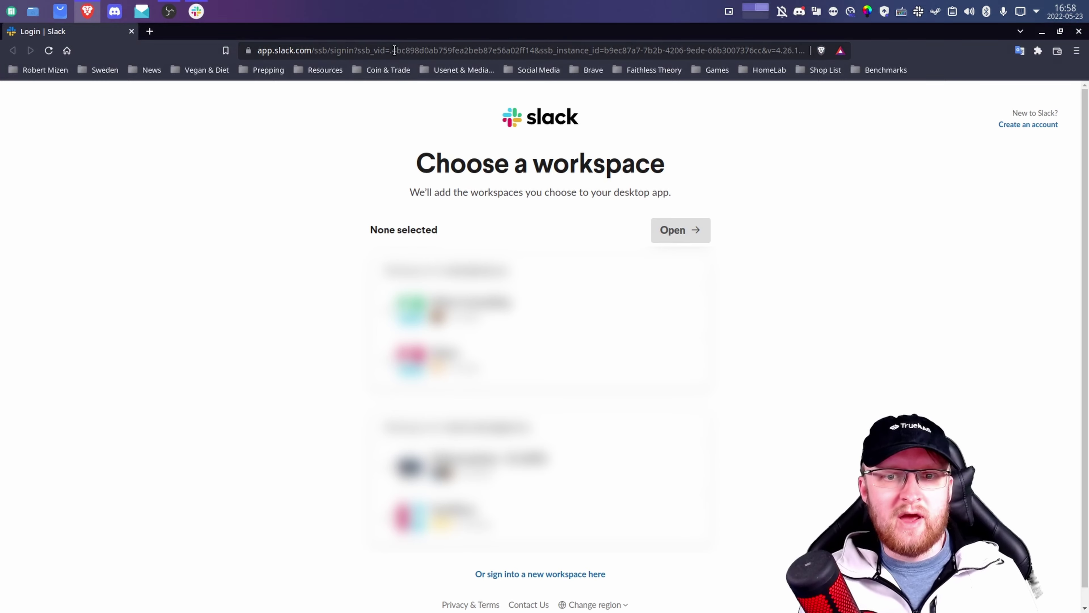
pyautogui.click(423, 55)
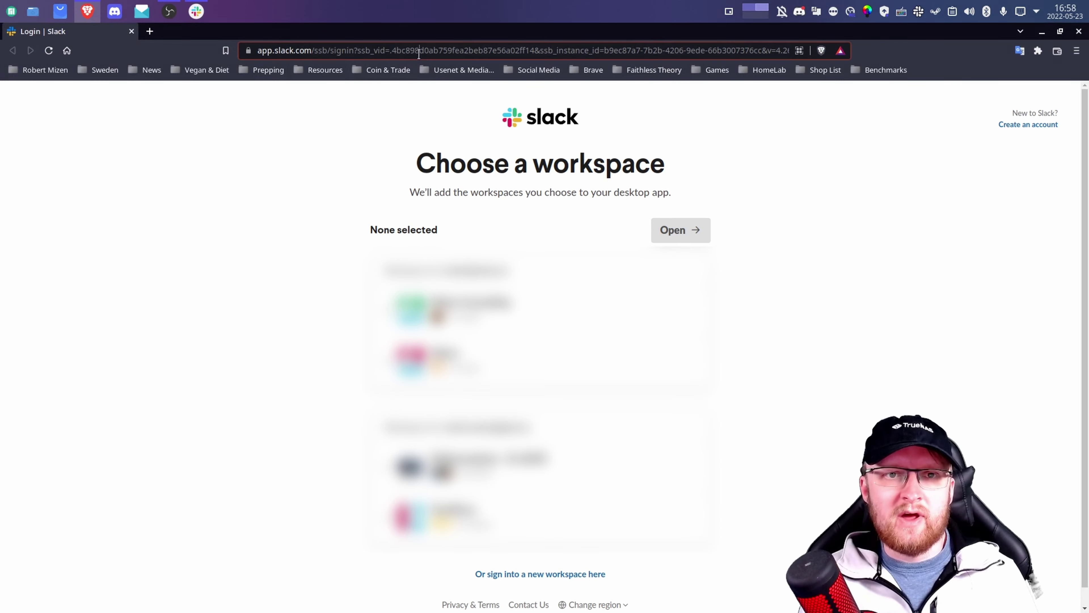
pyautogui.rightClick(533, 52)
pyautogui.click(555, 95)
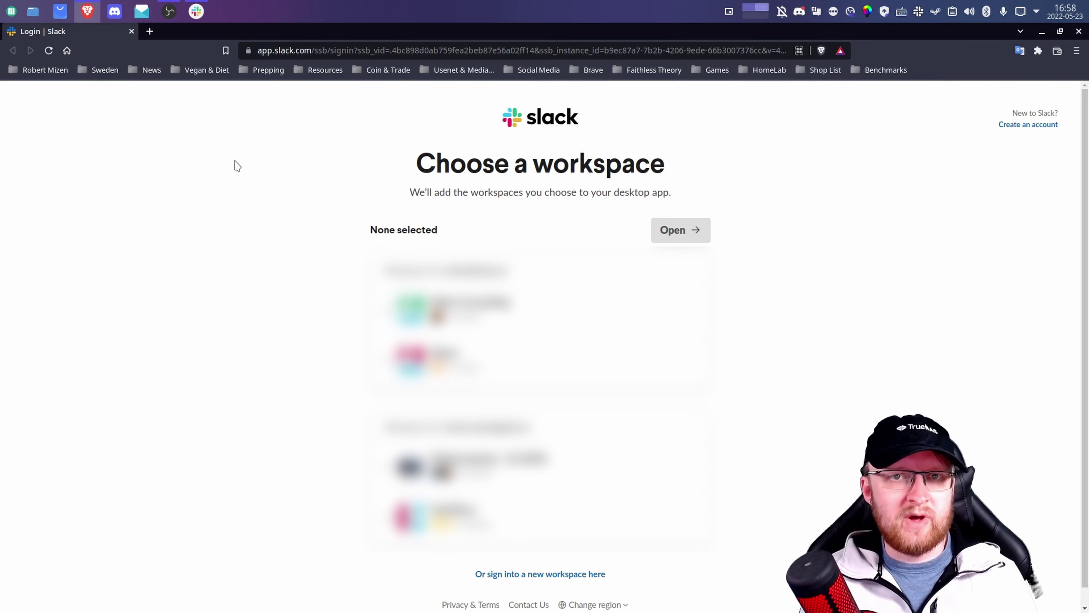
pyautogui.click(430, 52)
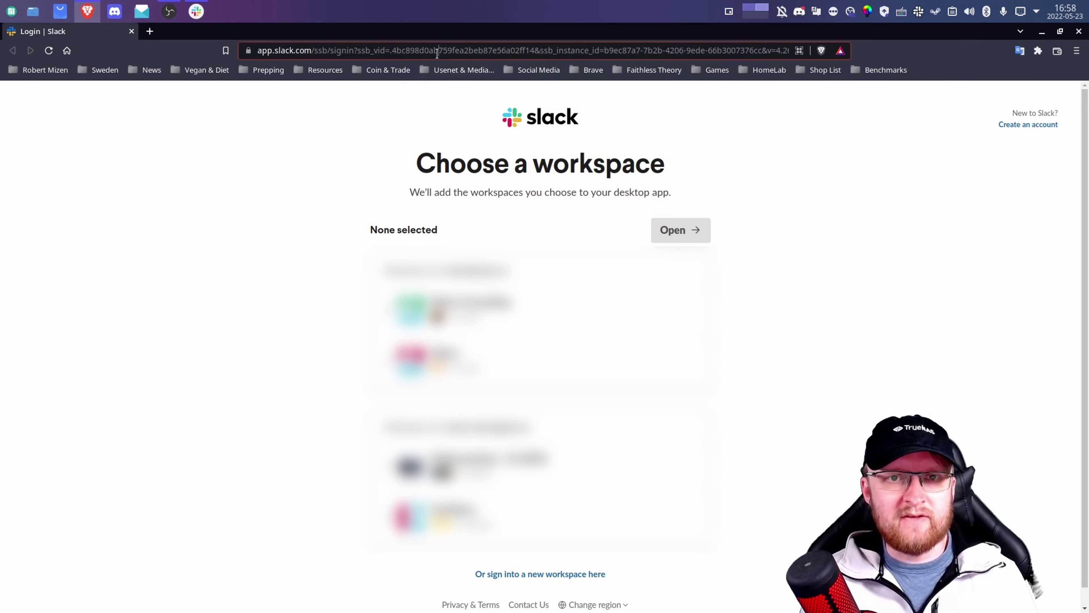
pyautogui.rightClick(425, 55)
pyautogui.click(470, 99)
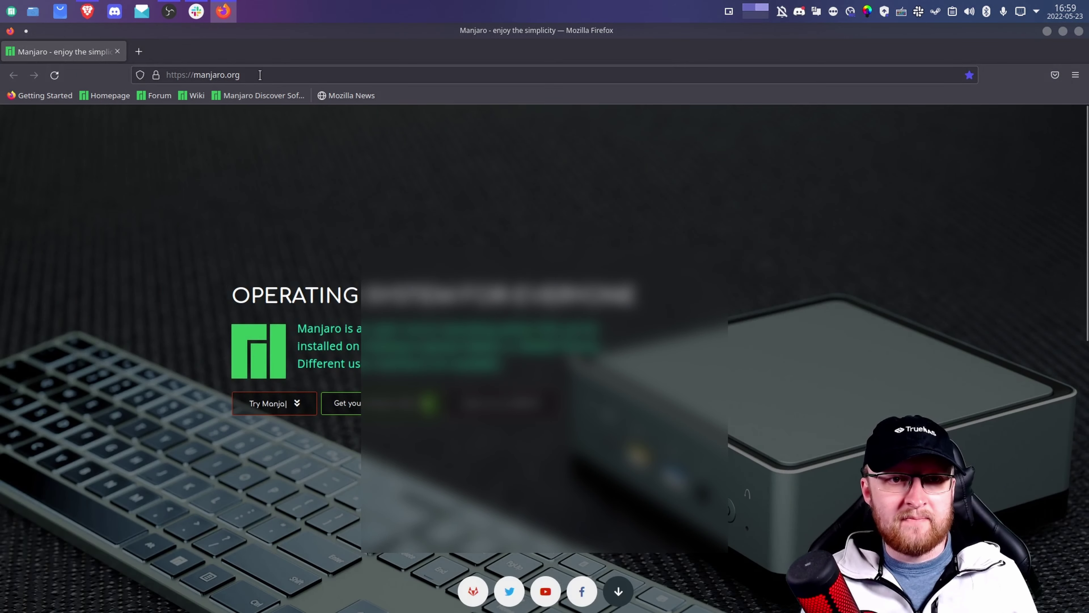
# - Load the copied Slack sign-in address in Firefox in place of the Manjaro home page
pyautogui.click(260, 75)
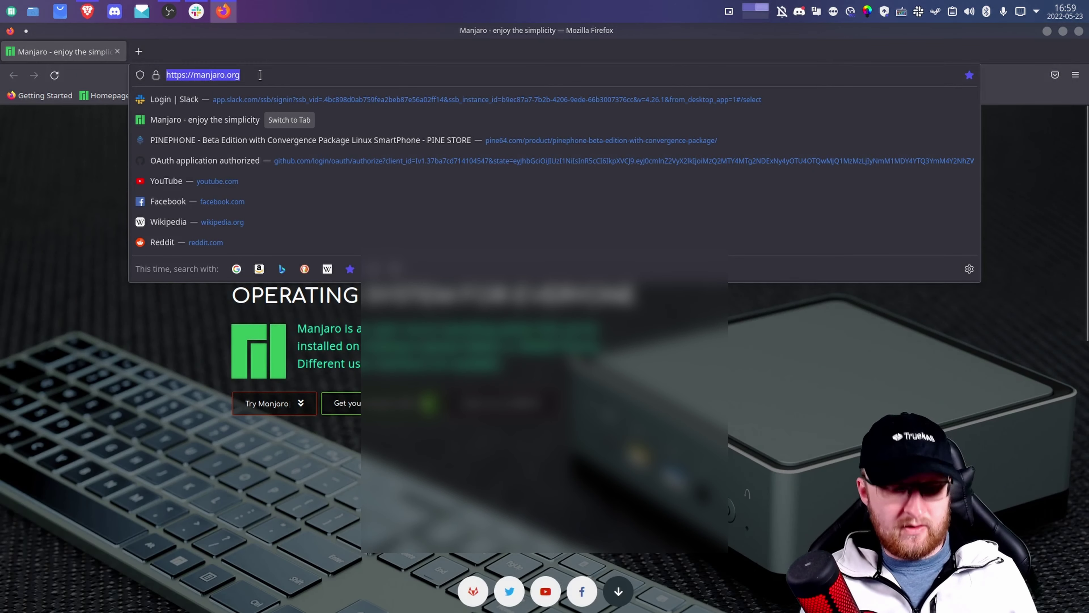
pyautogui.hotkey('ctrl', 'v')
pyautogui.press('Return')
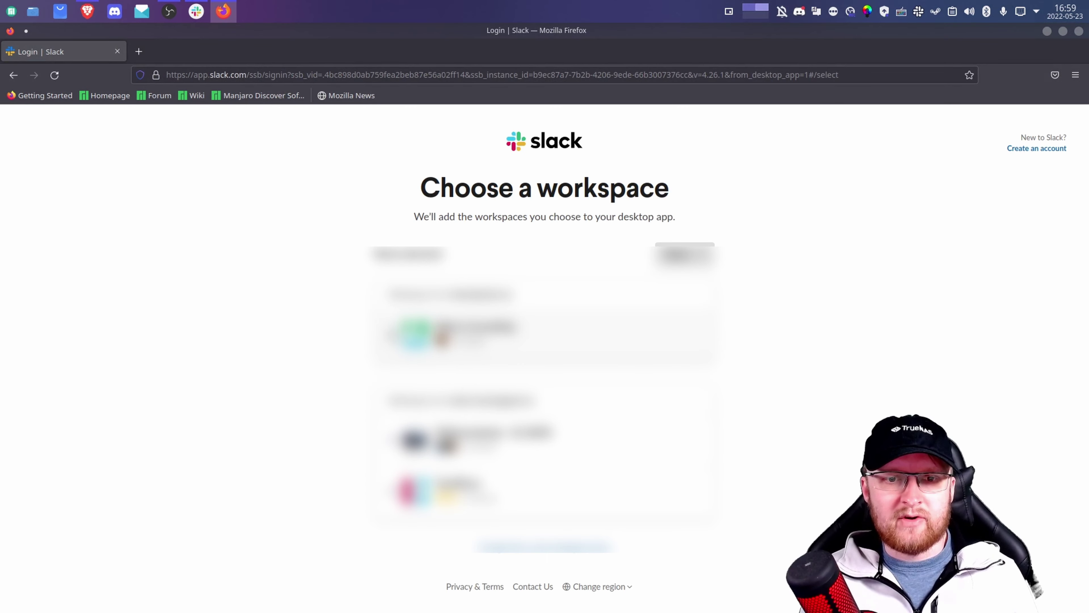
# - Select the first workspace listed under each account and open both in the Slack desktop app
pyautogui.click(392, 334)
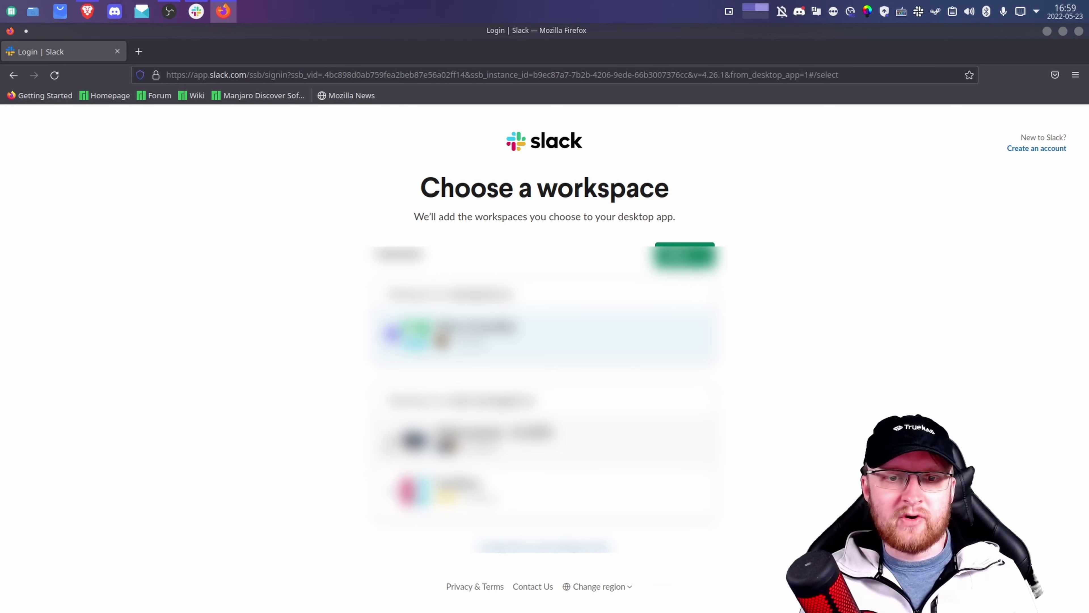
pyautogui.click(392, 439)
pyautogui.click(685, 256)
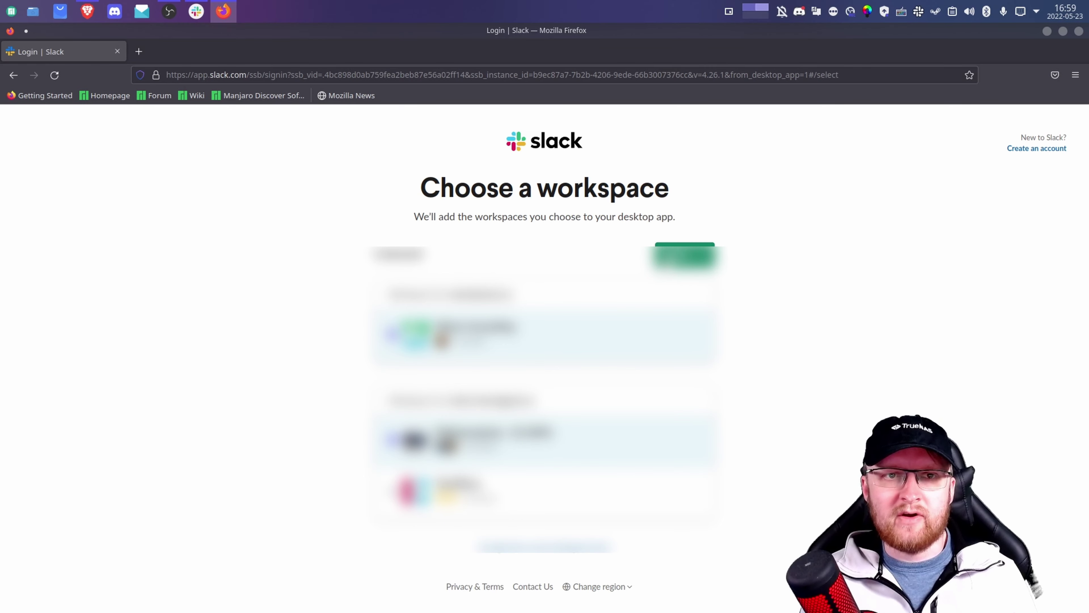